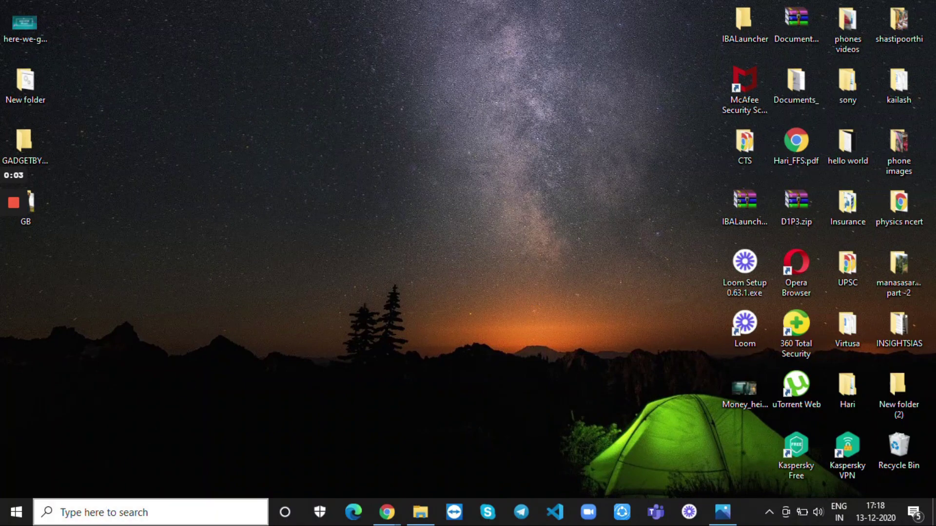
Step: Search the taskbar for Notepad by typing 'no'
click(105, 513)
text(n)
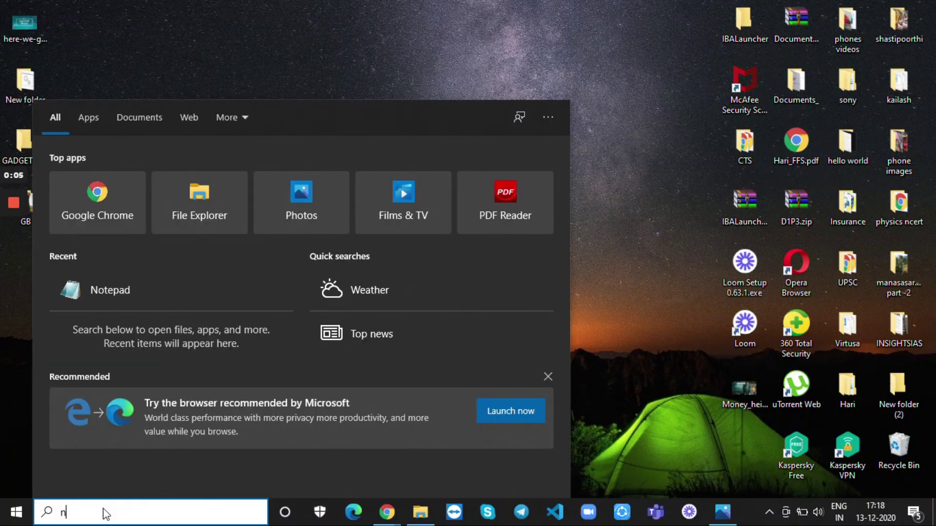
text(o)
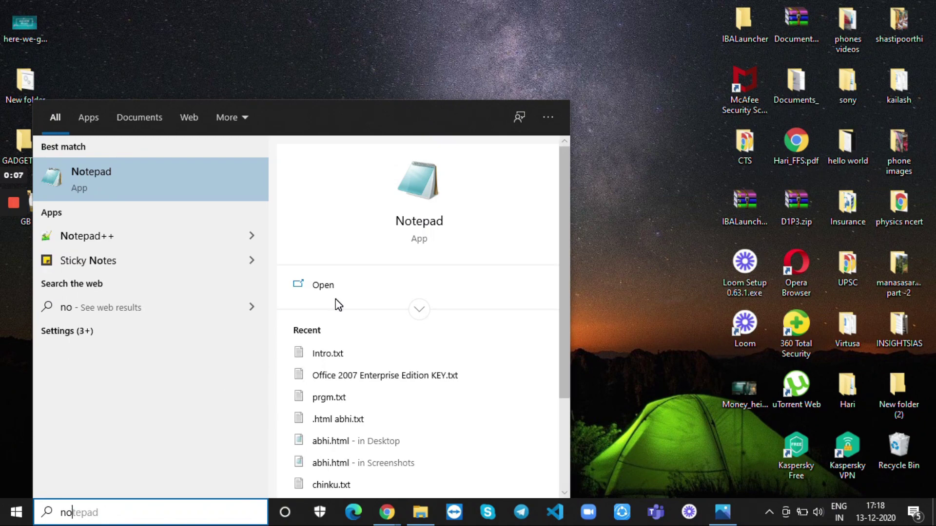
Step: Launch Notepad maximized, paste the folder-lock script, and replace YOUR PASSWORD with a chosen password
click(328, 287)
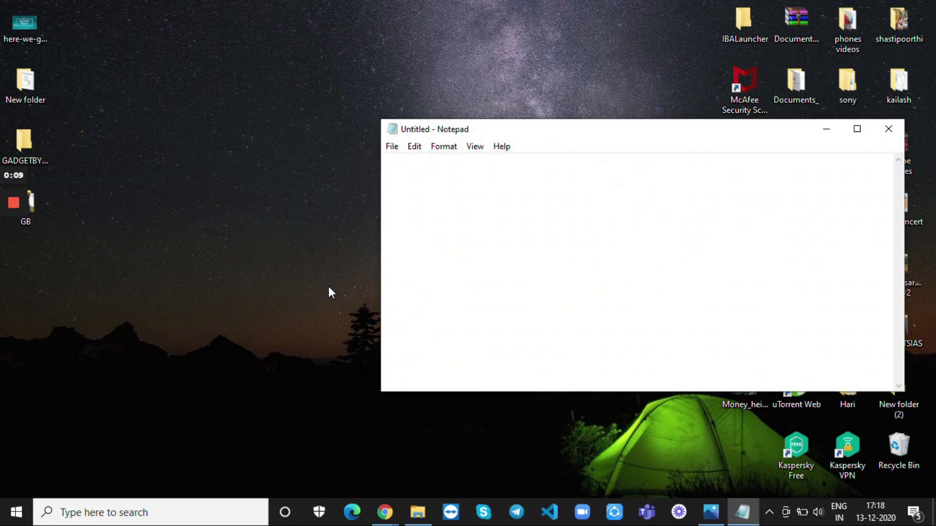
click(857, 129)
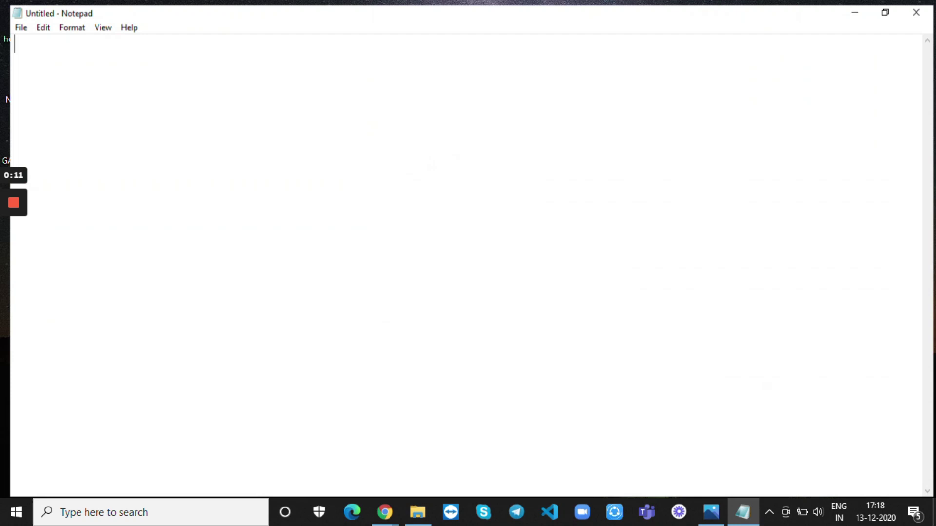
key(ctrl+v)
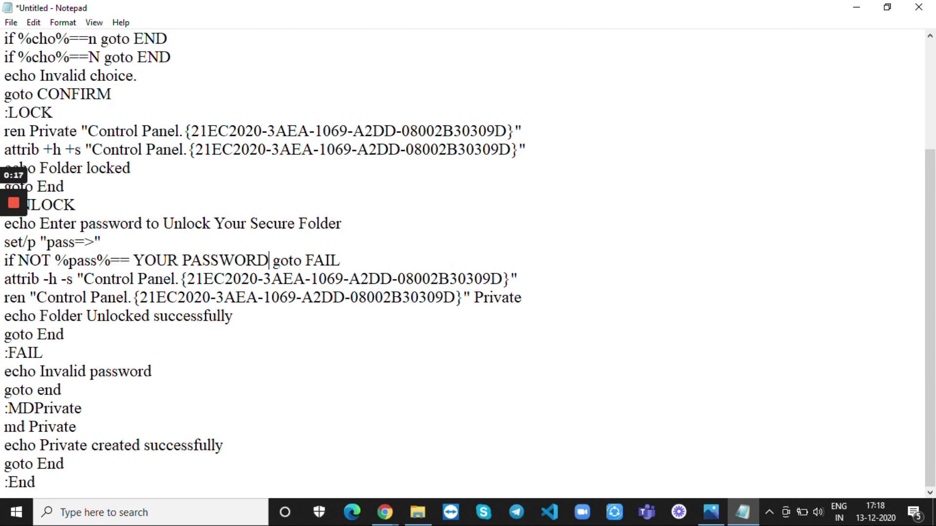
key(shift+Left)
key(shift+Left)
key(shift+Left)
key(shift+Left)
key(shift+Left)
key(shift+Left)
key(shift+Left)
key(shift+Left)
key(shift+Left)
key(shift+Left)
key(shift+Left)
key(shift+Left)
key(shift+Left)
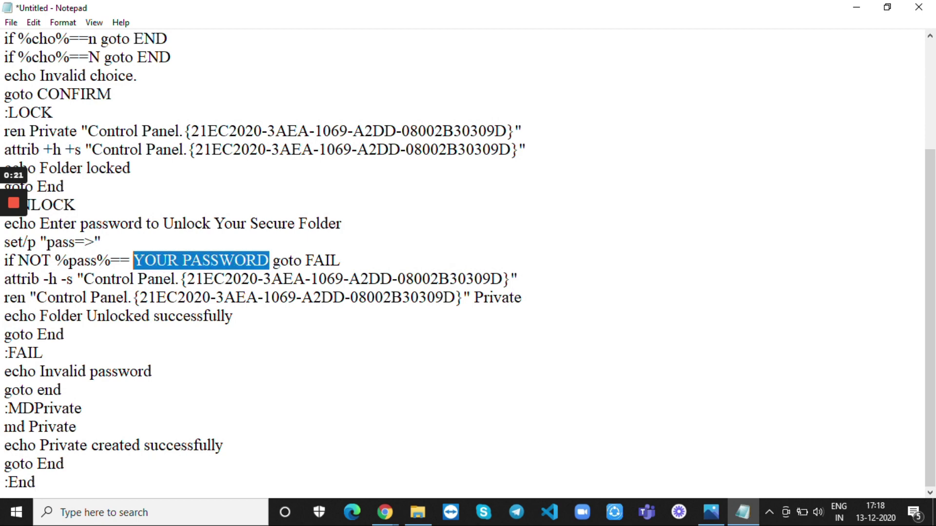
text(GAD)
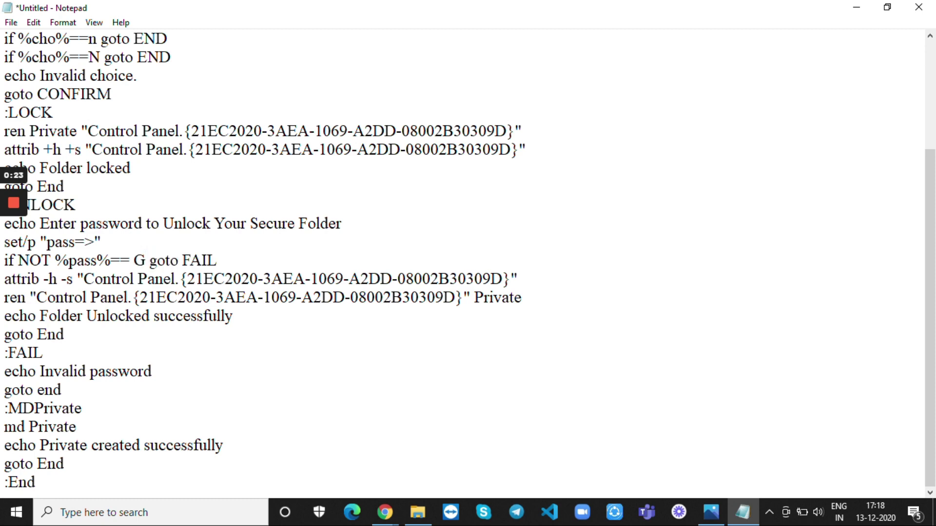
text(GETBYTE)
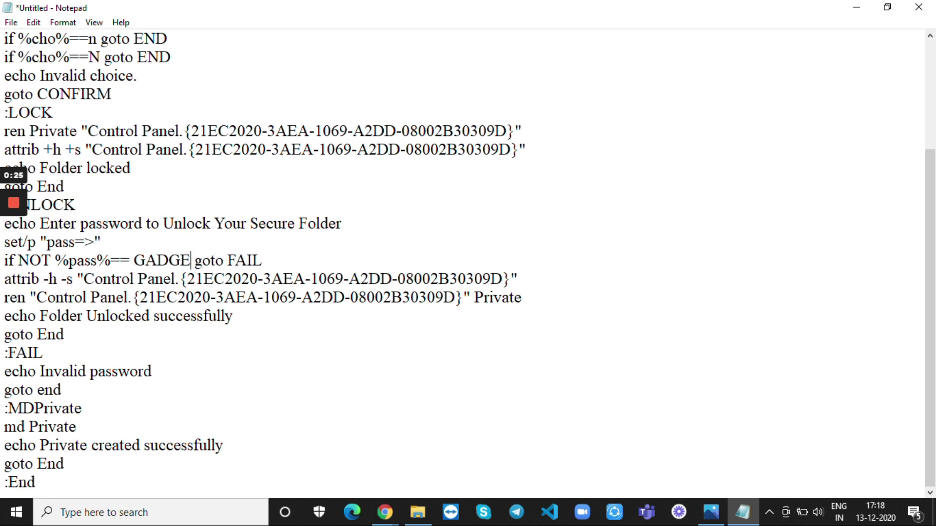
text(S)
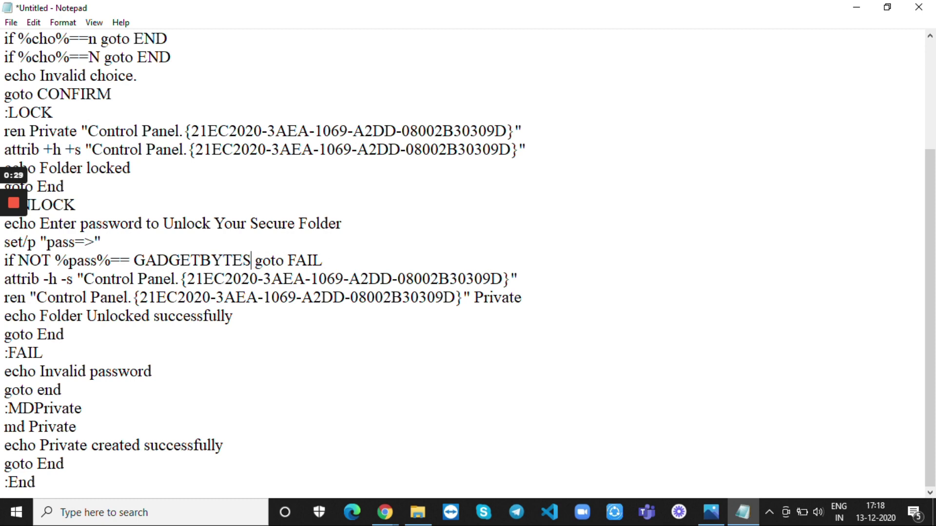
key(shift+Left)
key(shift+Left)
key(shift+Left)
key(shift+Left)
key(shift+Left)
key(shift+Left)
key(shift+Left)
key(shift+Left)
key(shift+Left)
key(shift+Left)
key(shift+Left)
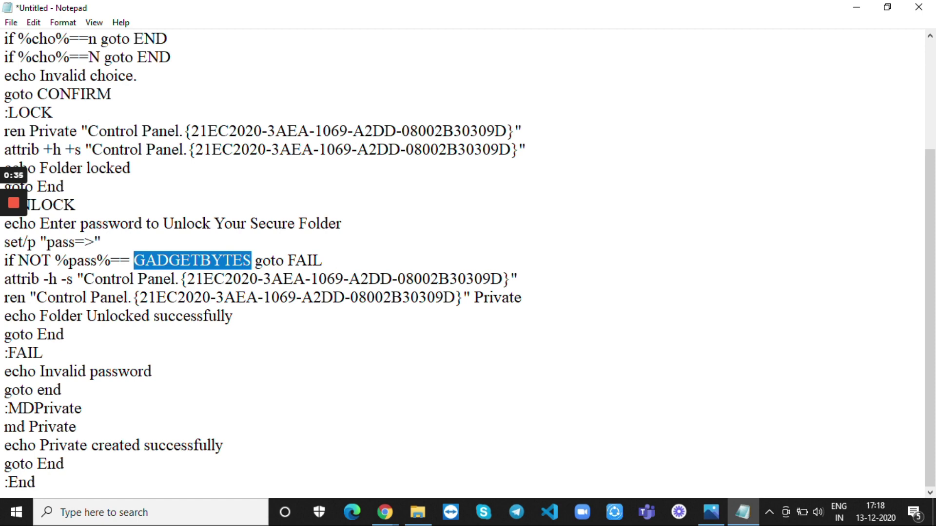
Step: Begin Save As in the GADGETBYTES folder with the file name Secret_Folder.bat
click(82, 409)
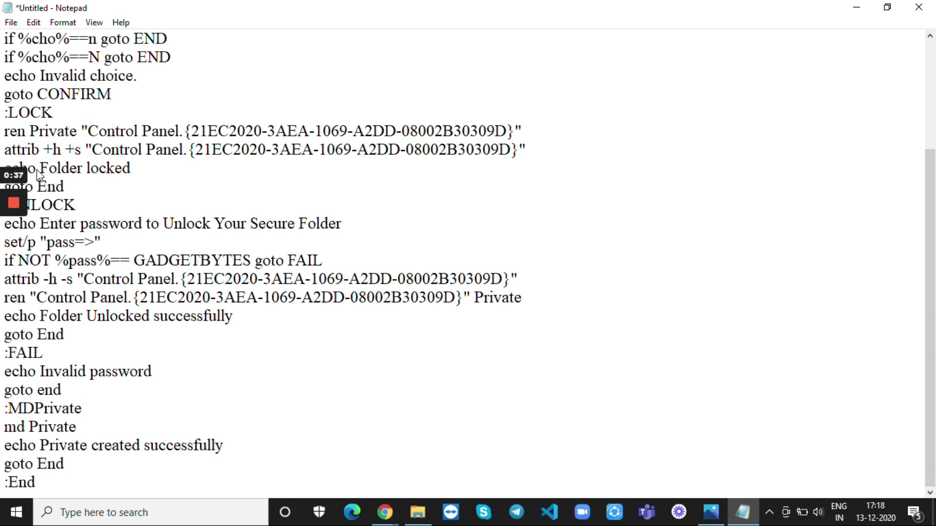
click(11, 23)
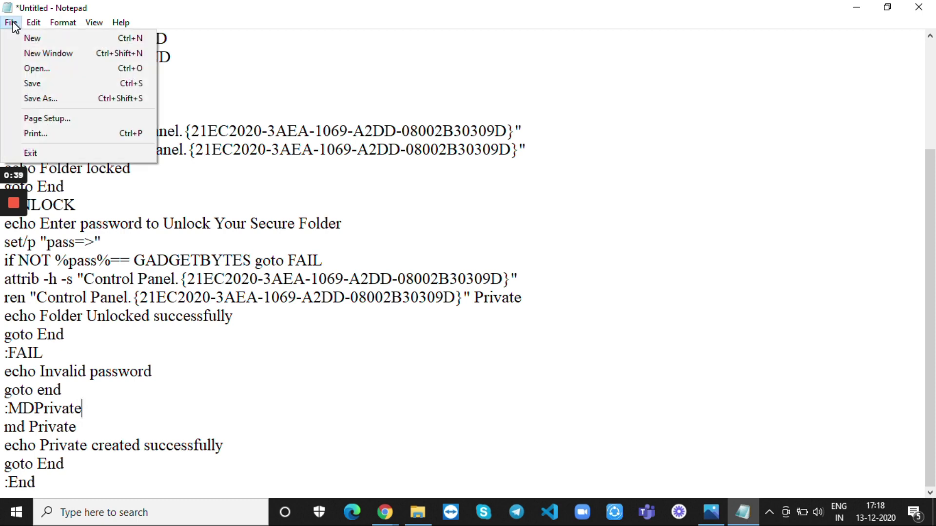
click(51, 99)
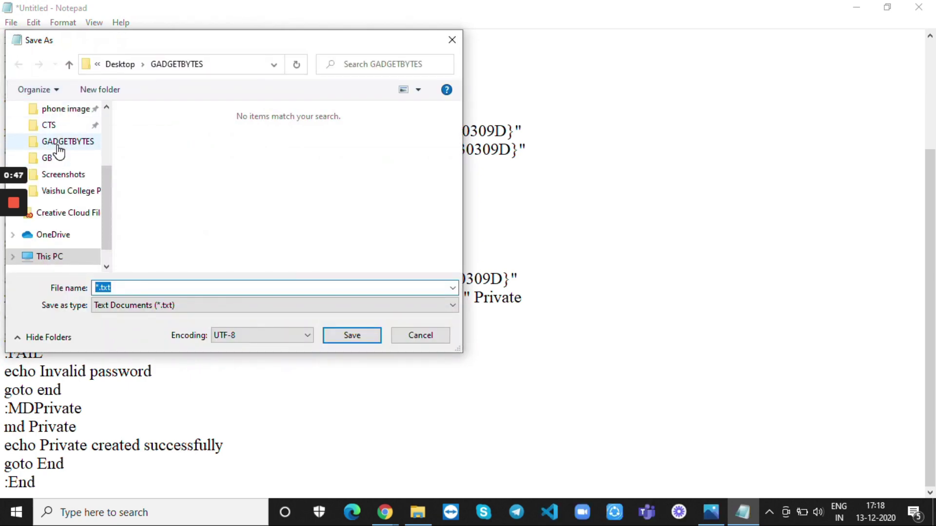
click(59, 152)
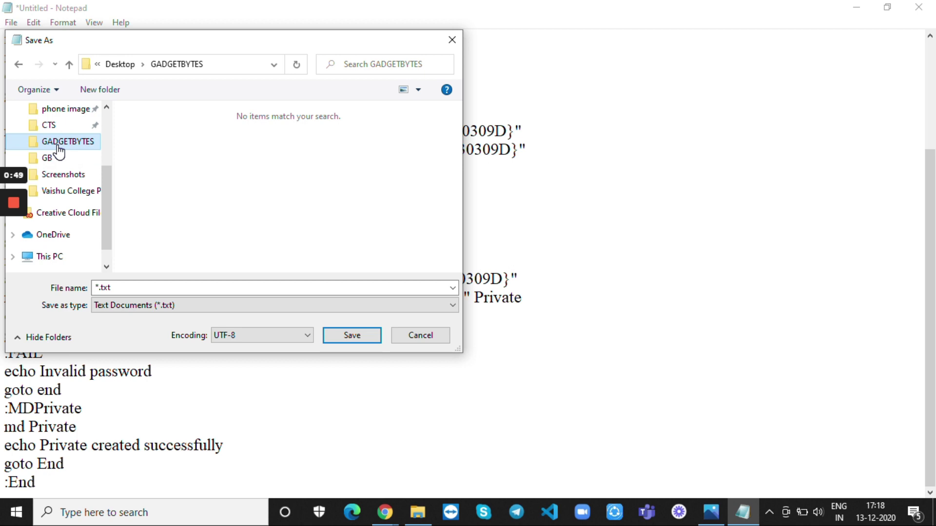
click(126, 288)
key(ctrl+a)
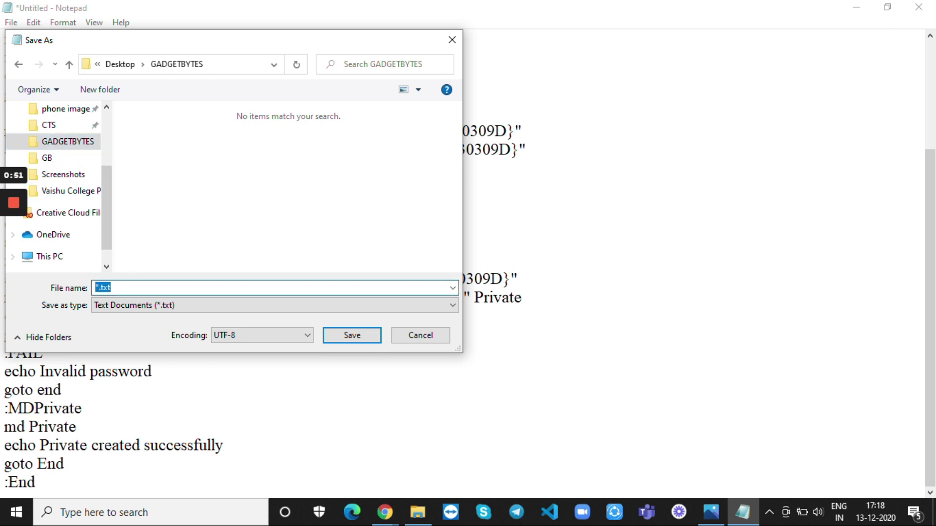
key(BackSpace)
text(Secret_Folder.b)
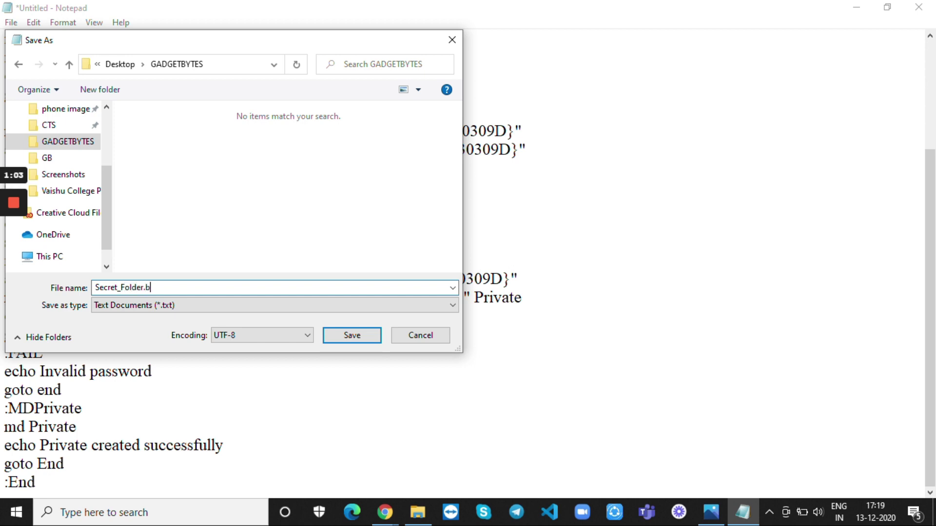
text(at)
Step: Save it with the All Files type, then minimize Notepad to show the desktop
drag(157, 287, 93, 289)
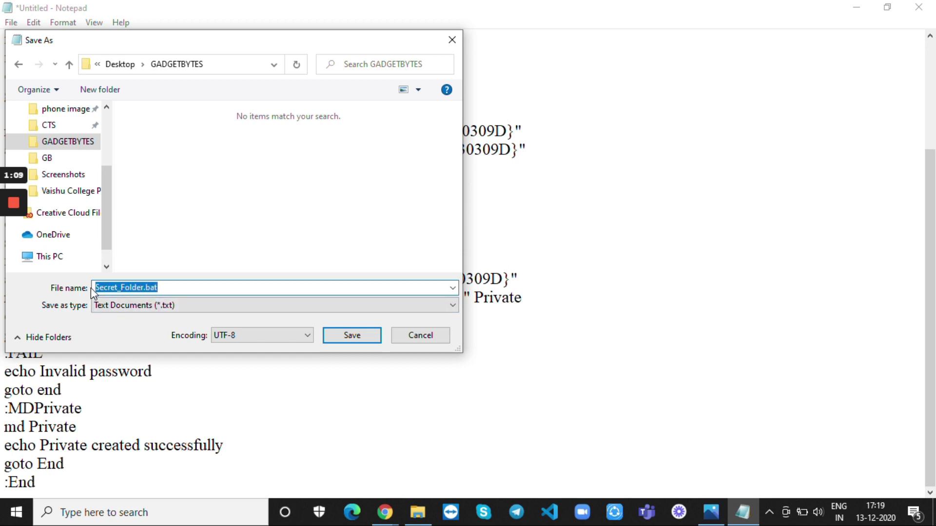
click(212, 307)
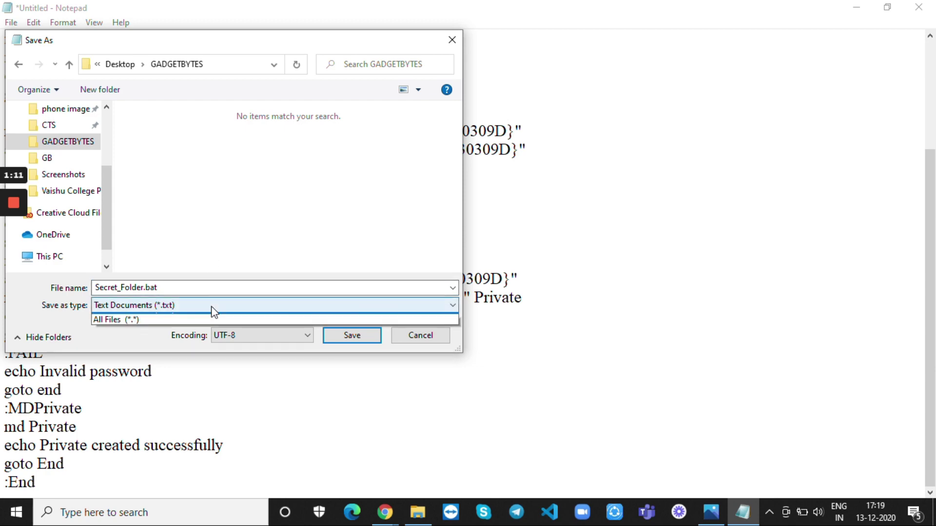
click(211, 329)
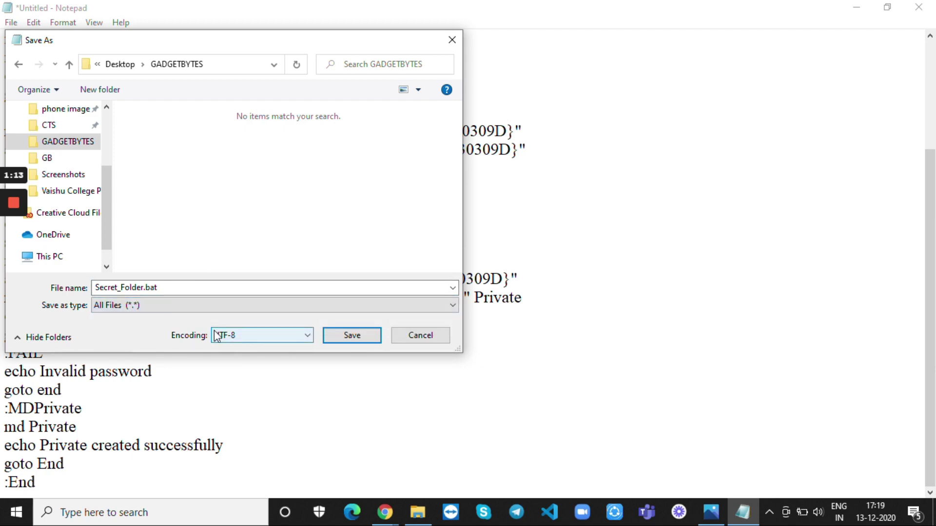
click(344, 340)
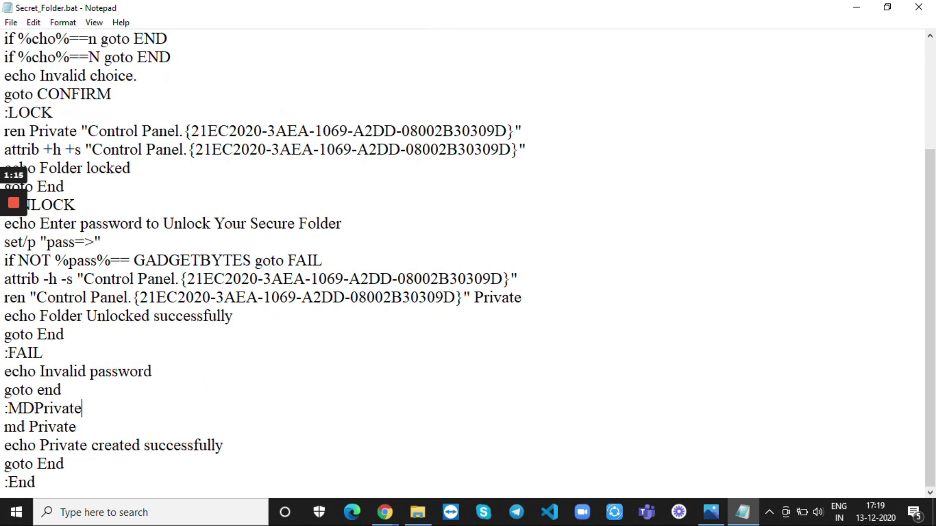
click(858, 6)
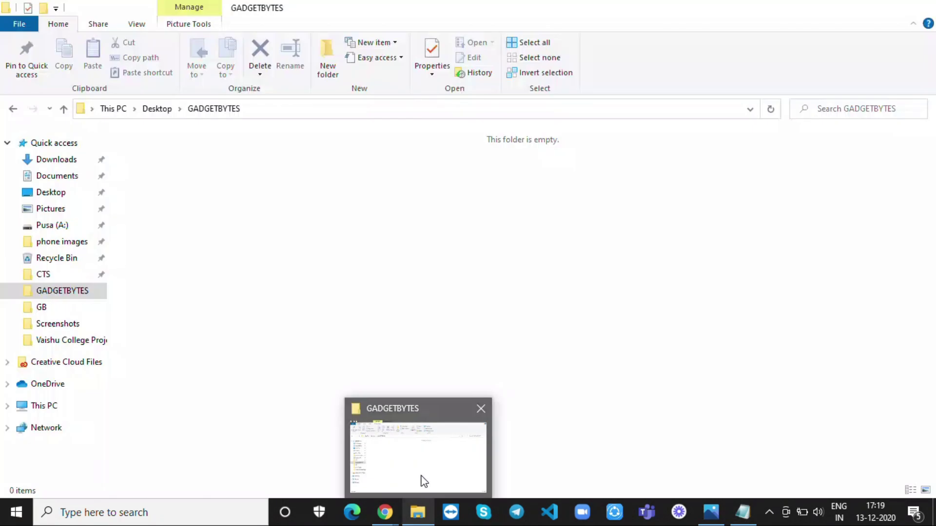
Step: Run Secret_Folder.bat in GADGETBYTES, check the new empty Private folder, and go back
click(423, 480)
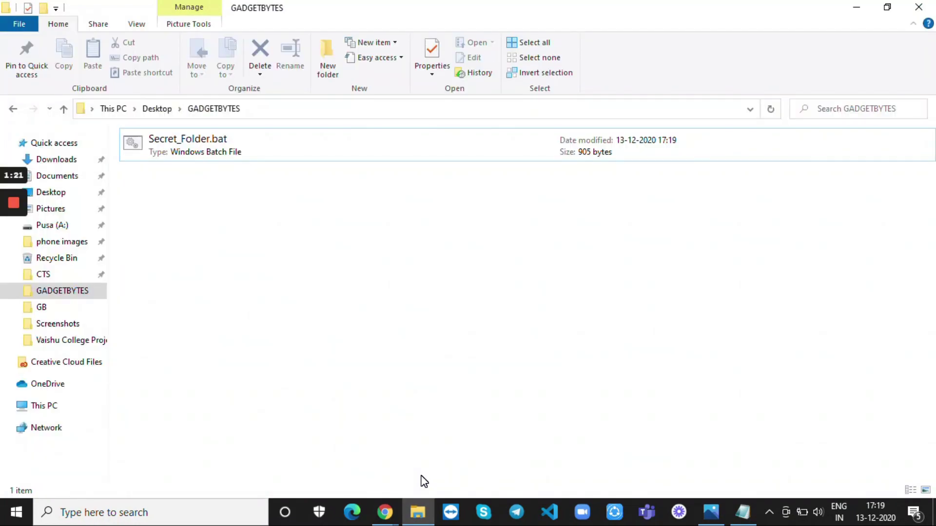
double_click(235, 148)
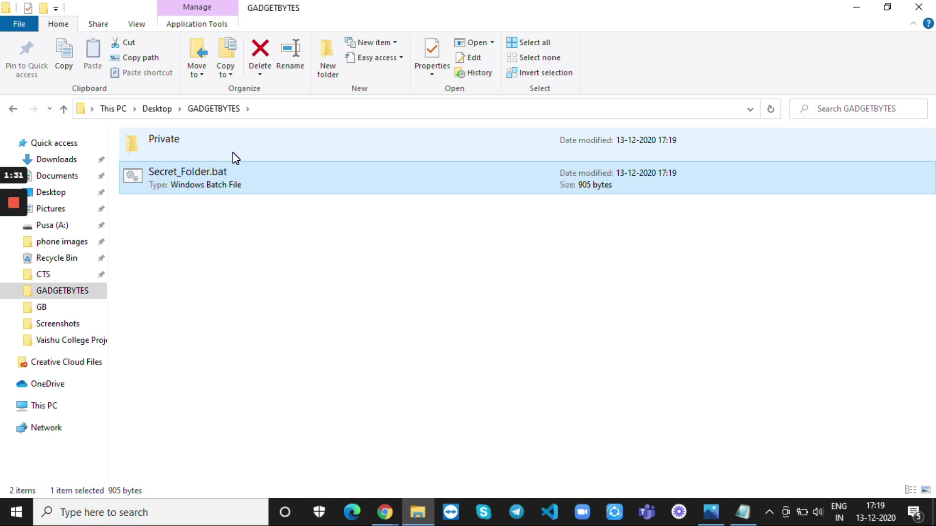
double_click(233, 154)
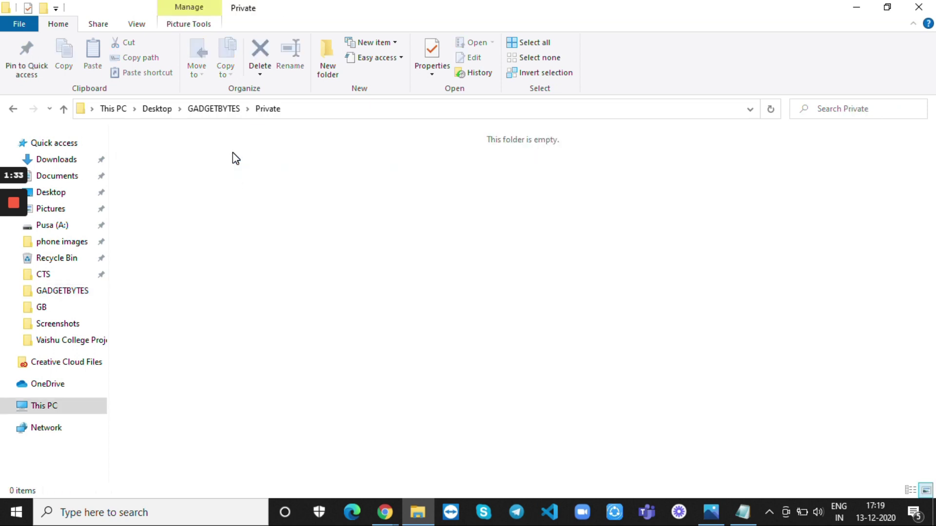
click(13, 109)
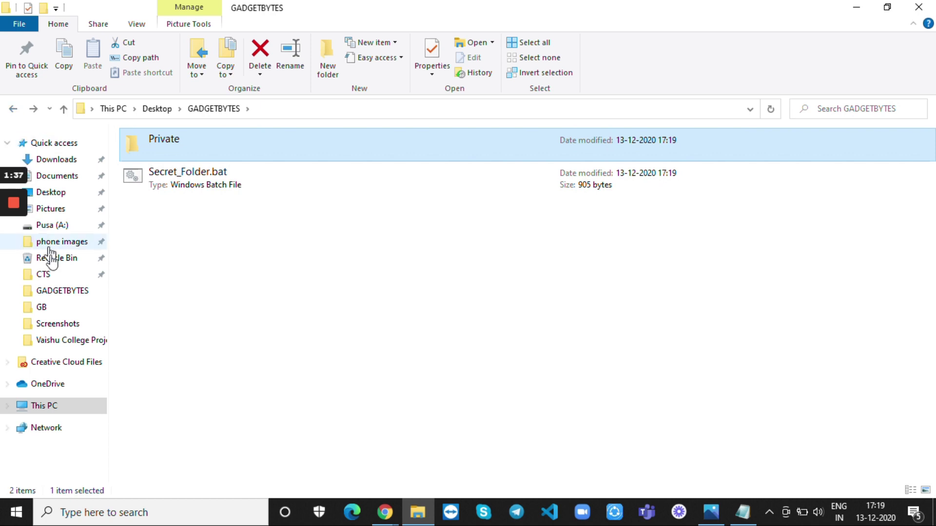
Step: Copy Money_heist.jpg from the GB folder and return to GADGETBYTES
click(58, 303)
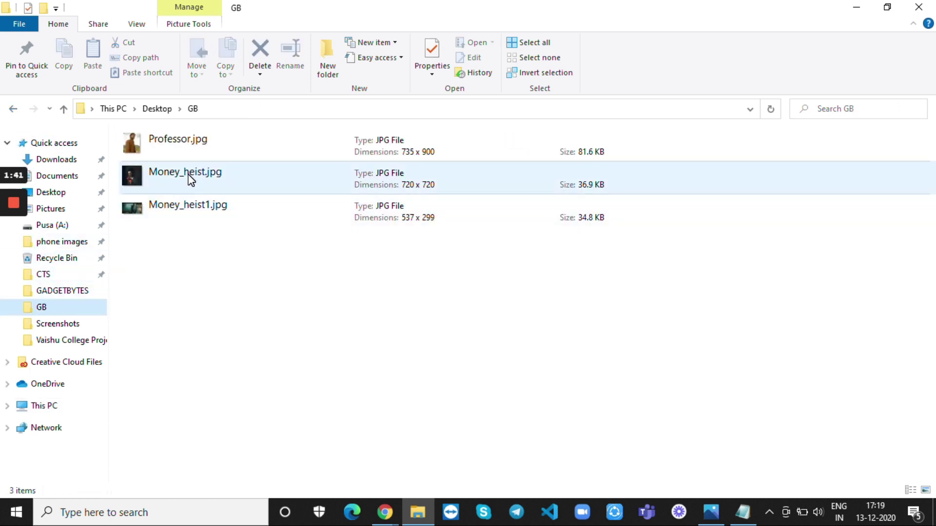
click(217, 182)
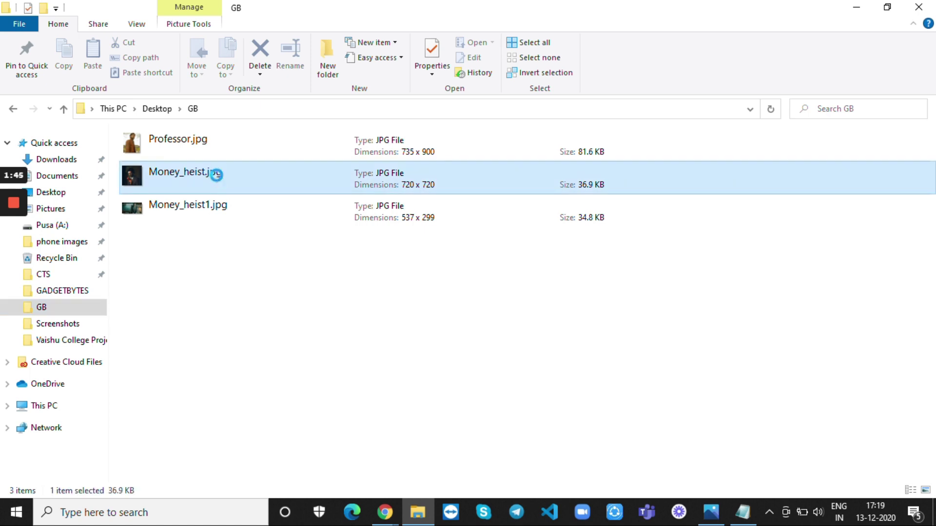
right_click(218, 180)
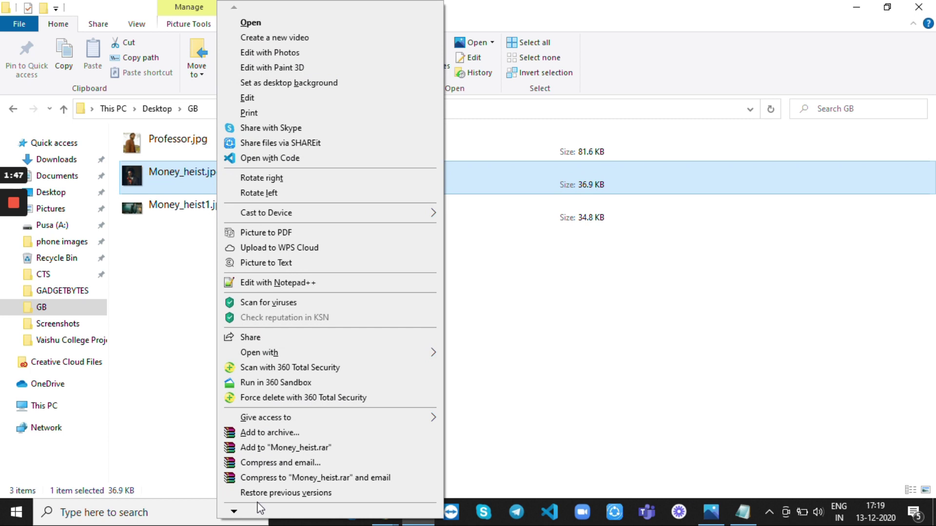
mouse_move(236, 511)
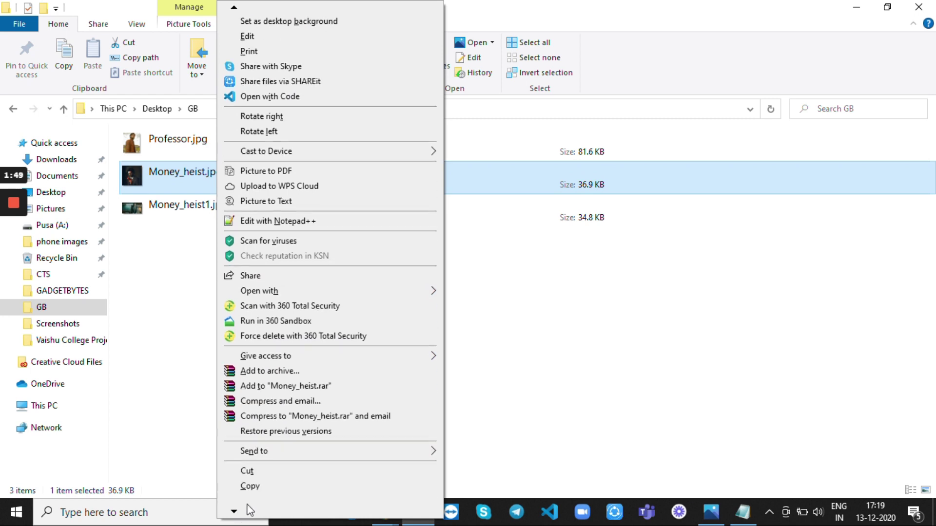
click(245, 444)
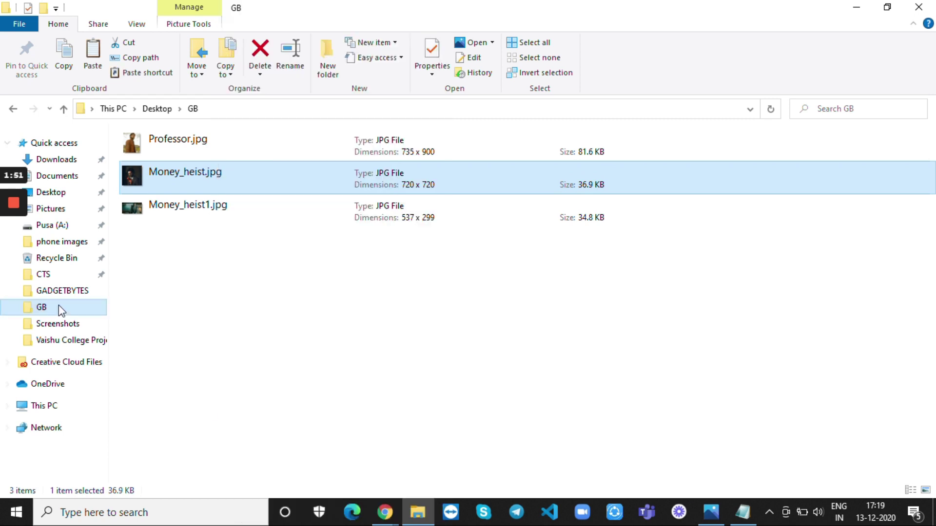
click(51, 292)
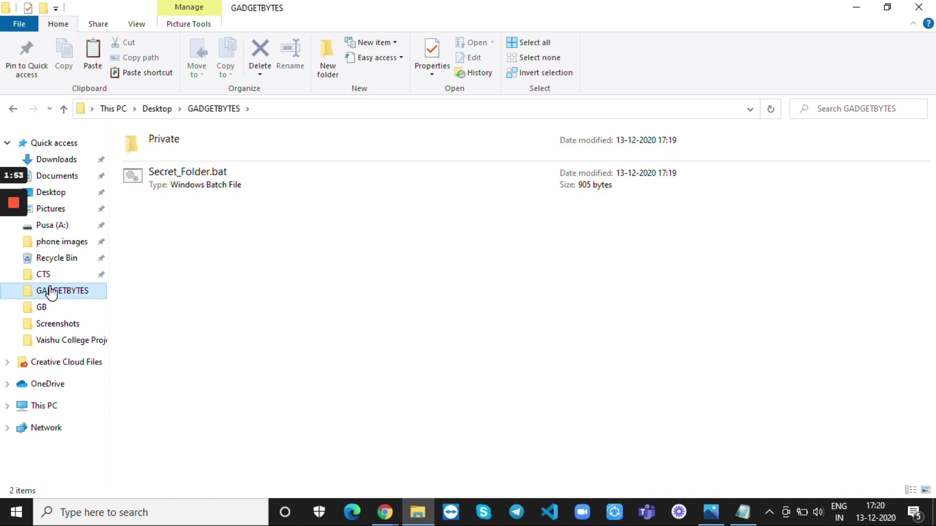
Step: Paste Money_heist.jpg into the Private folder and view it in Photos before closing
click(241, 156)
double_click(240, 157)
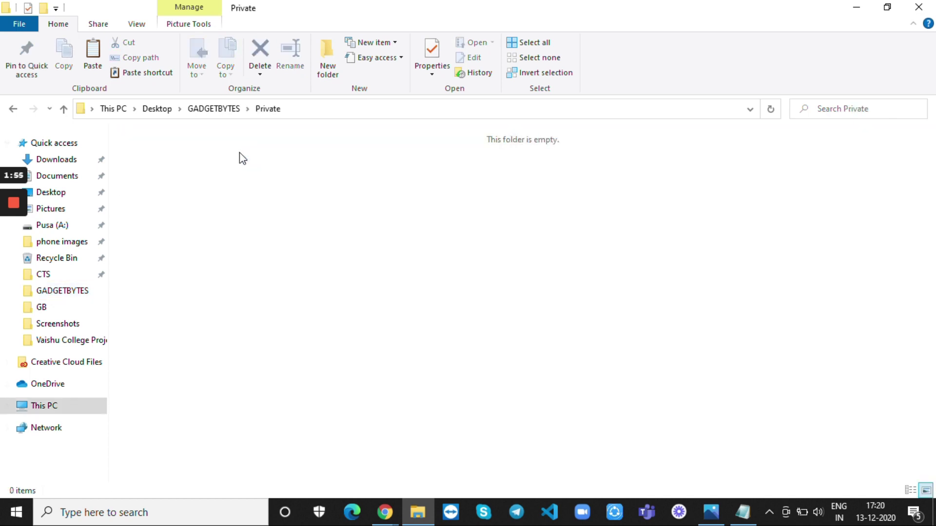
key(ctrl+v)
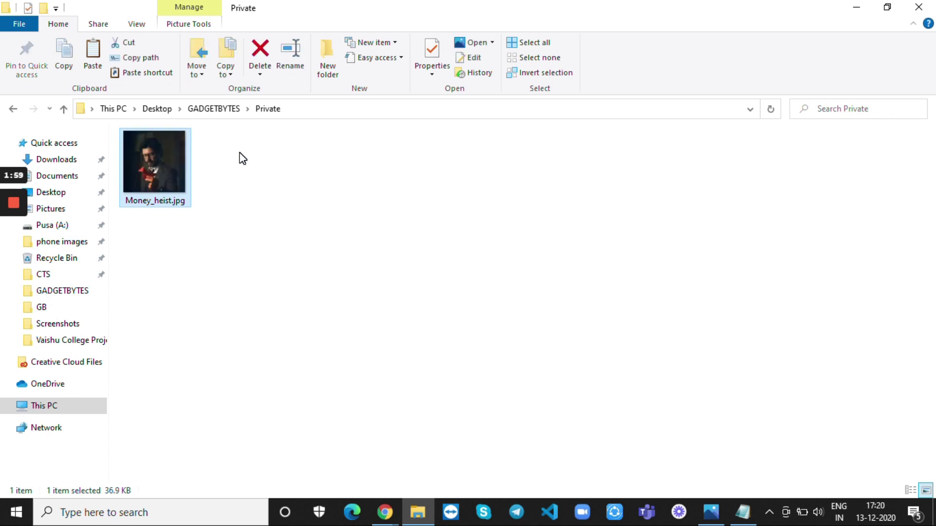
double_click(161, 168)
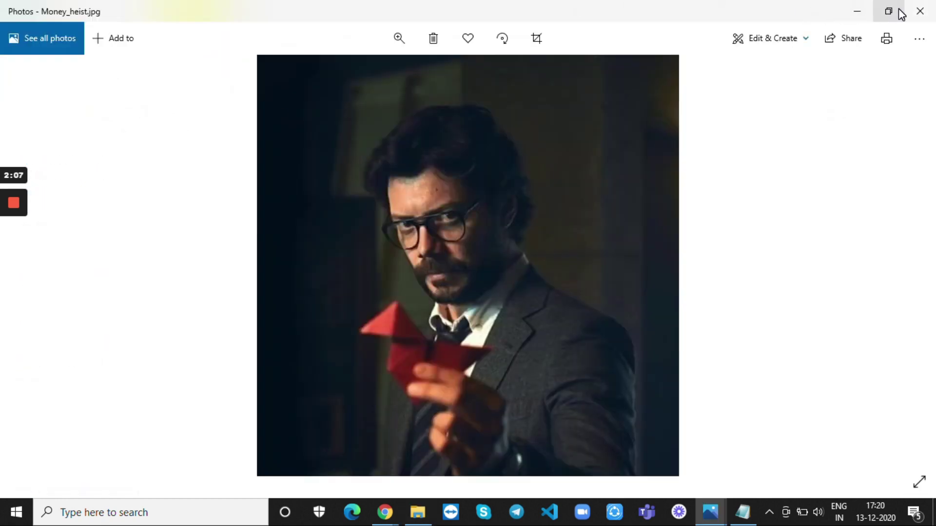
click(920, 10)
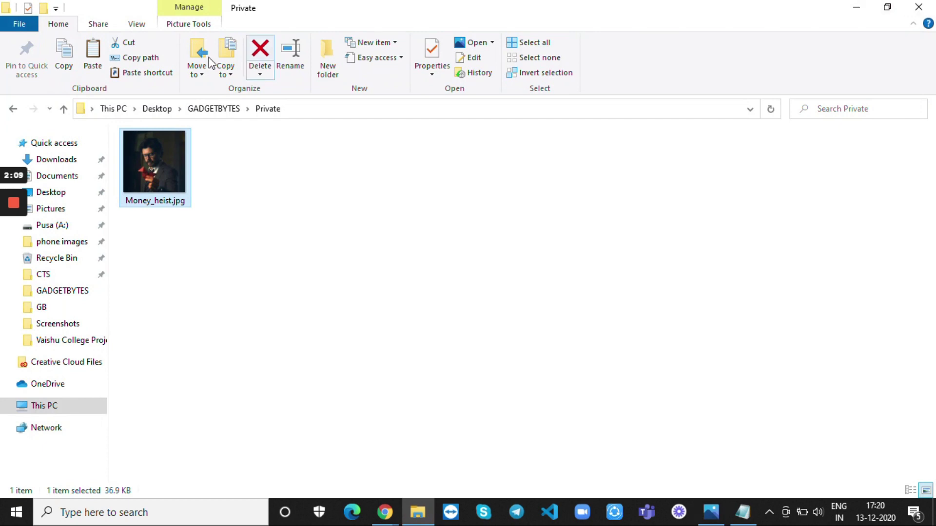
Step: Run Secret_Folder.bat from GADGETBYTES, confirm the lock, and allow it past the security alert
click(14, 109)
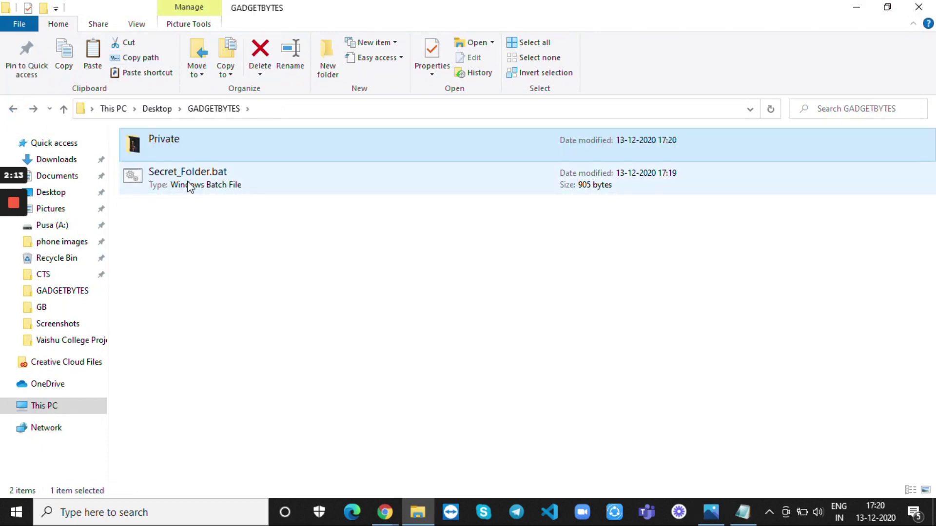
right_click(188, 186)
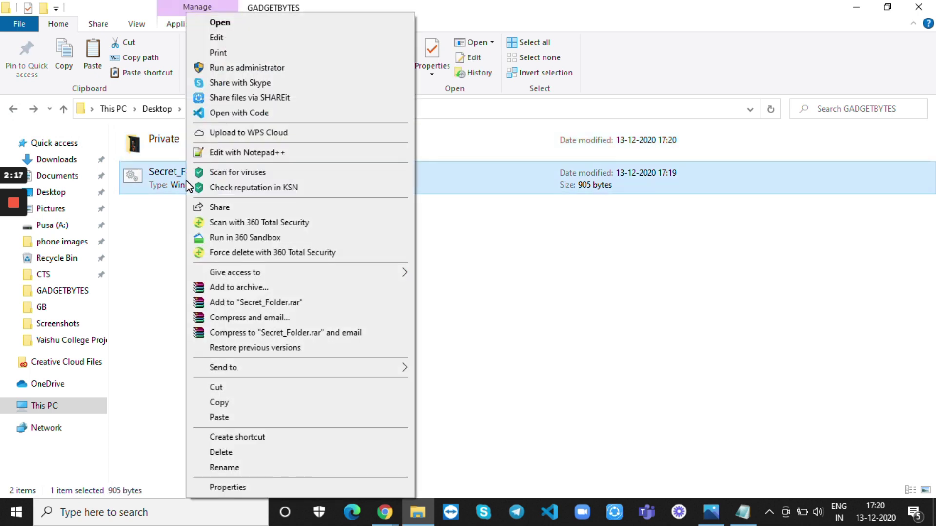
click(224, 23)
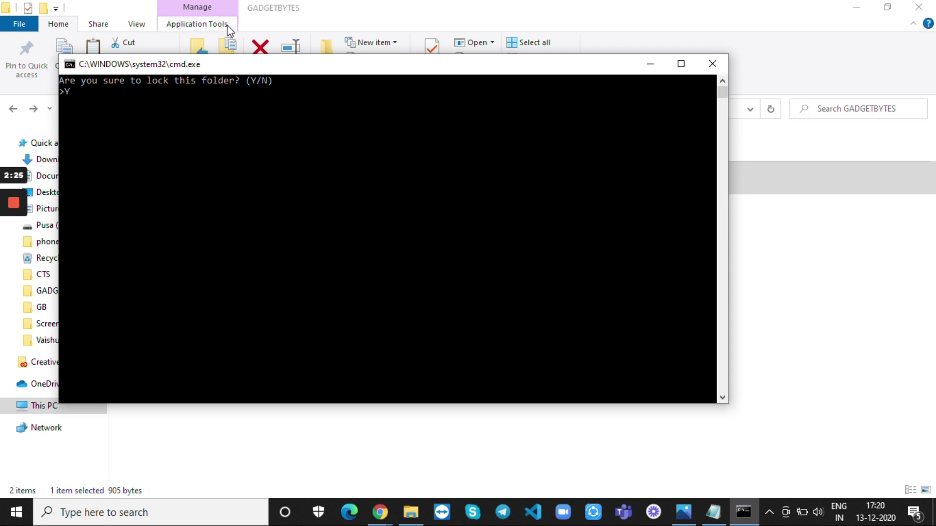
key(Return)
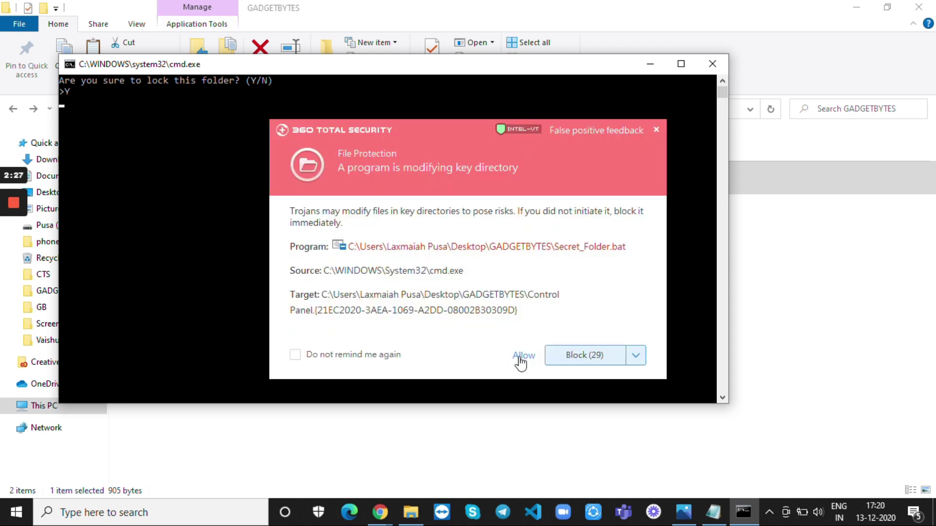
click(520, 356)
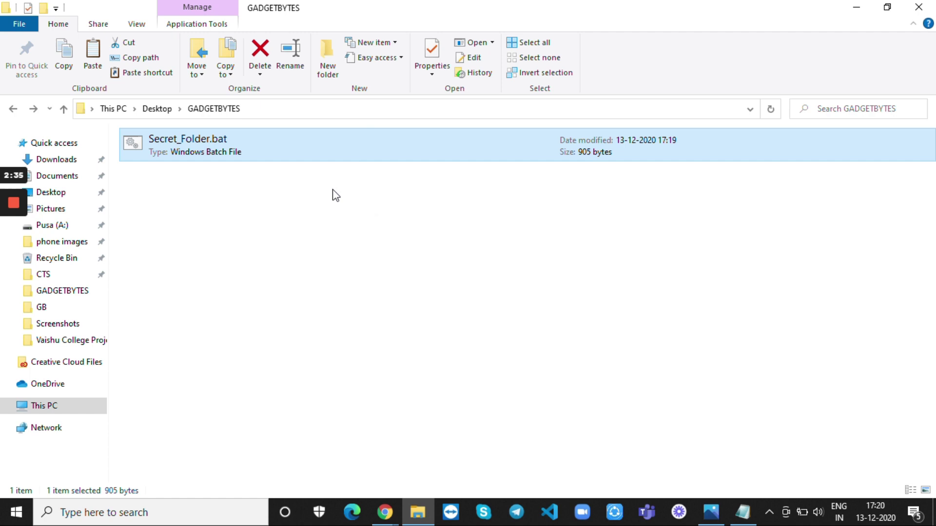
Step: Run Secret_Folder.bat again and enter the unlock password to restore the Private folder
double_click(305, 150)
right_click(306, 153)
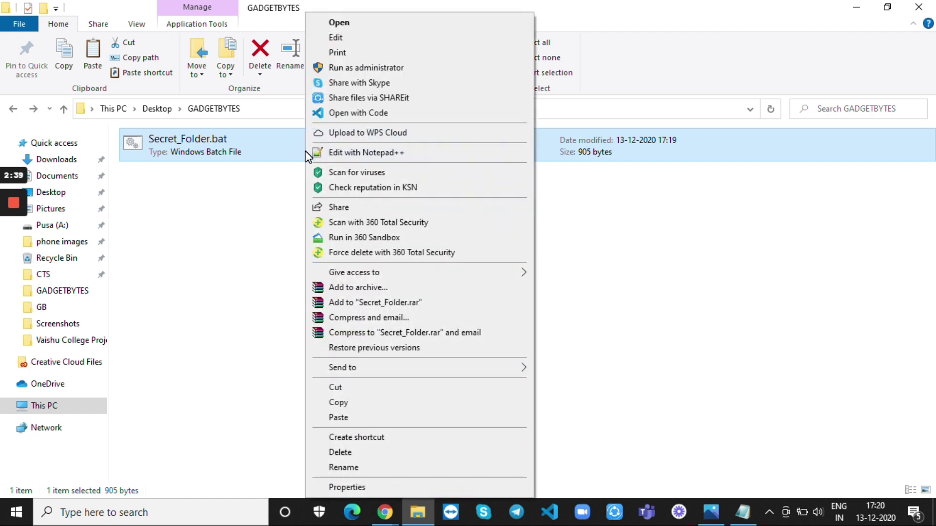
click(360, 26)
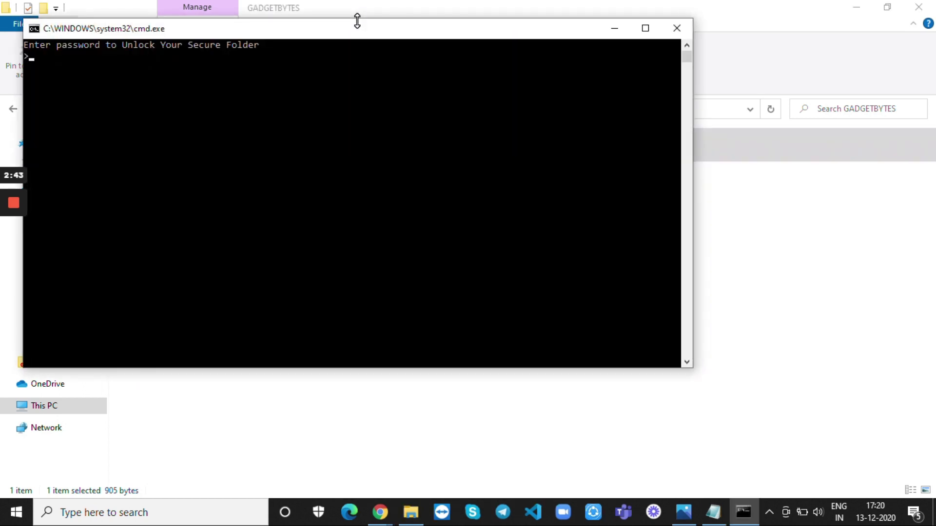
text(GADGETBYTES)
key(Return)
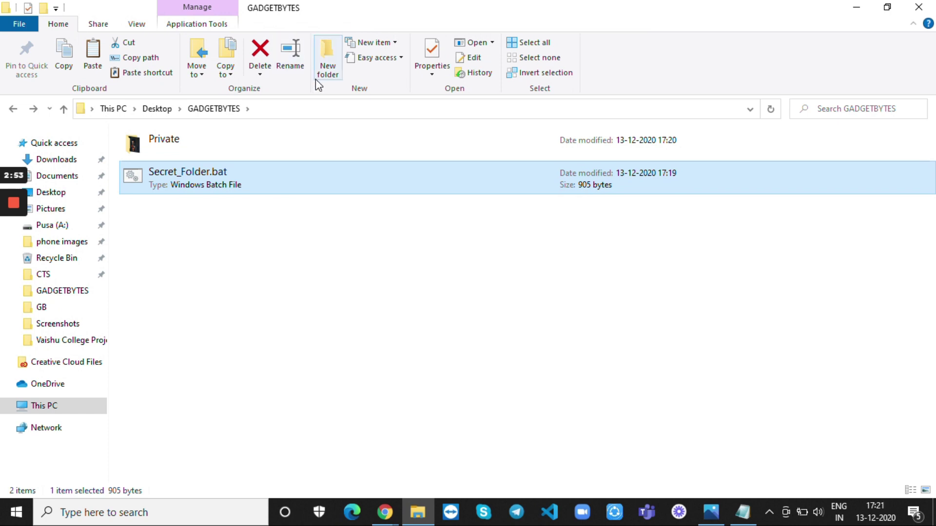
Step: Open Private, view Money_heist.jpg in Photos, then close it and return to GADGETBYTES
click(304, 143)
double_click(303, 142)
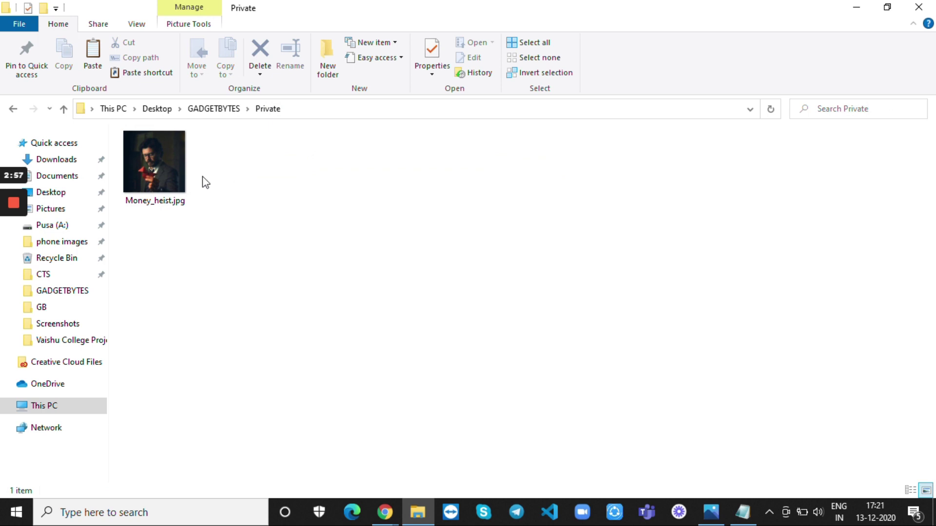
double_click(160, 171)
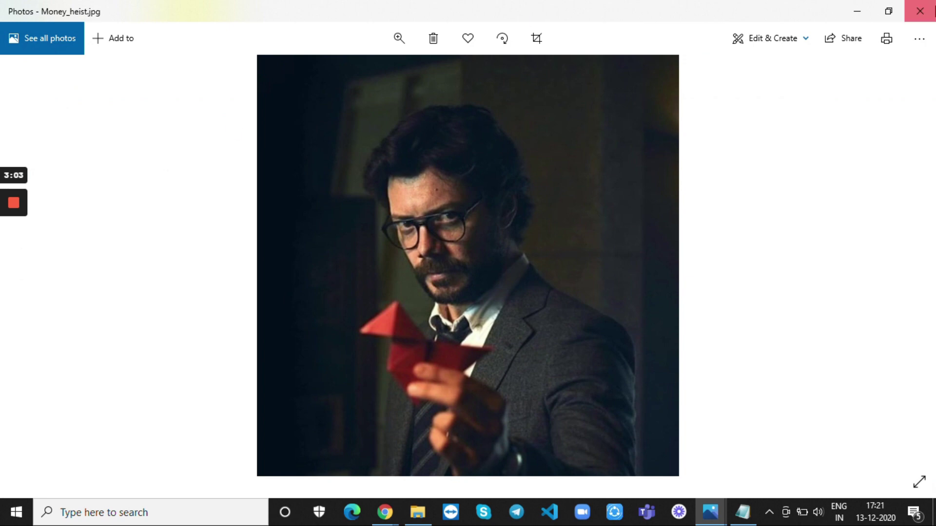
click(932, 11)
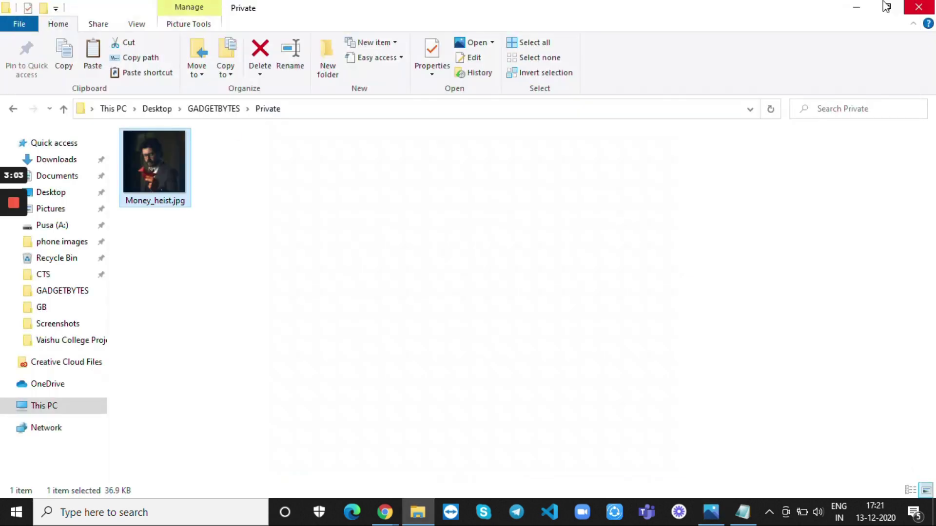
click(13, 109)
Step: Run Secret_Folder.bat once more and answer Y to the lock prompt
click(220, 185)
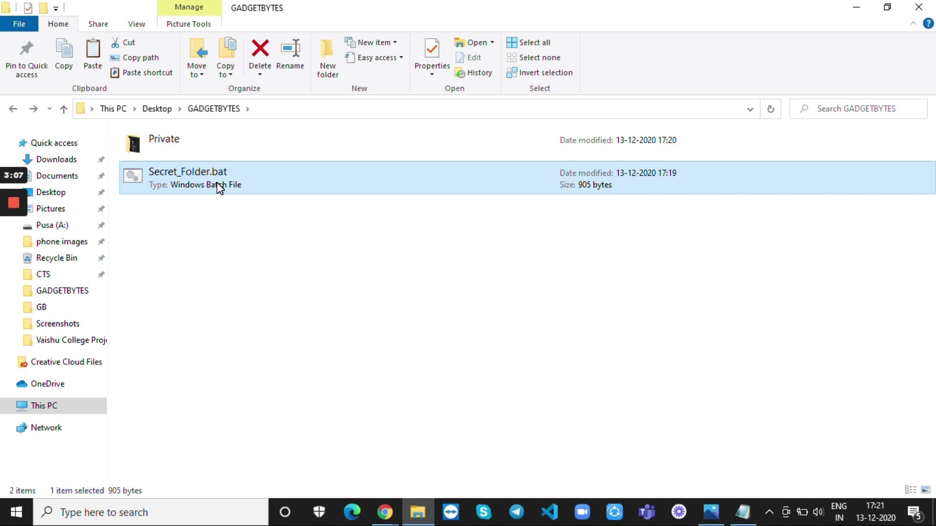
right_click(218, 185)
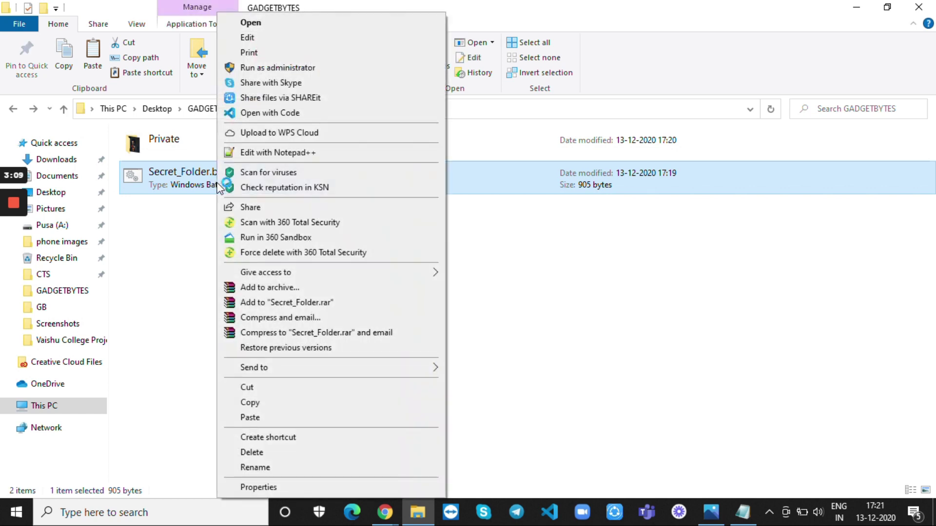
click(246, 24)
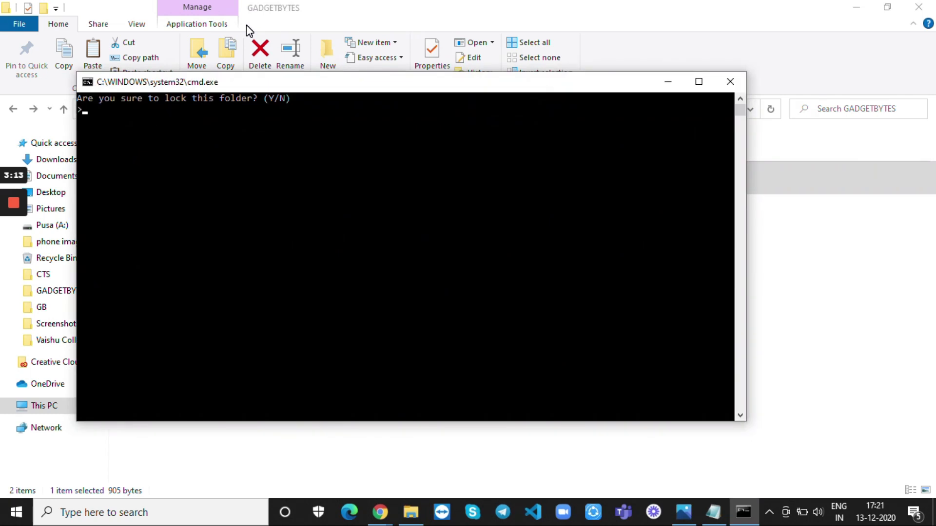
text(Y)
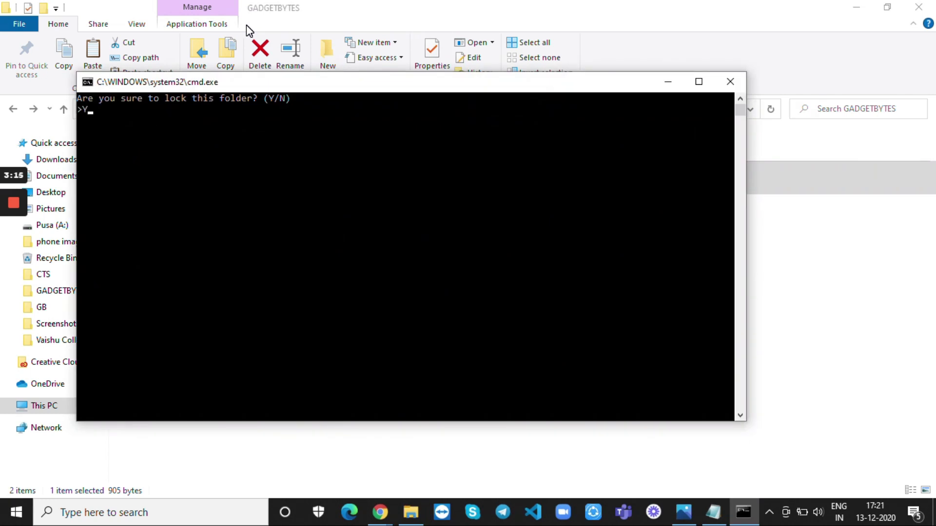